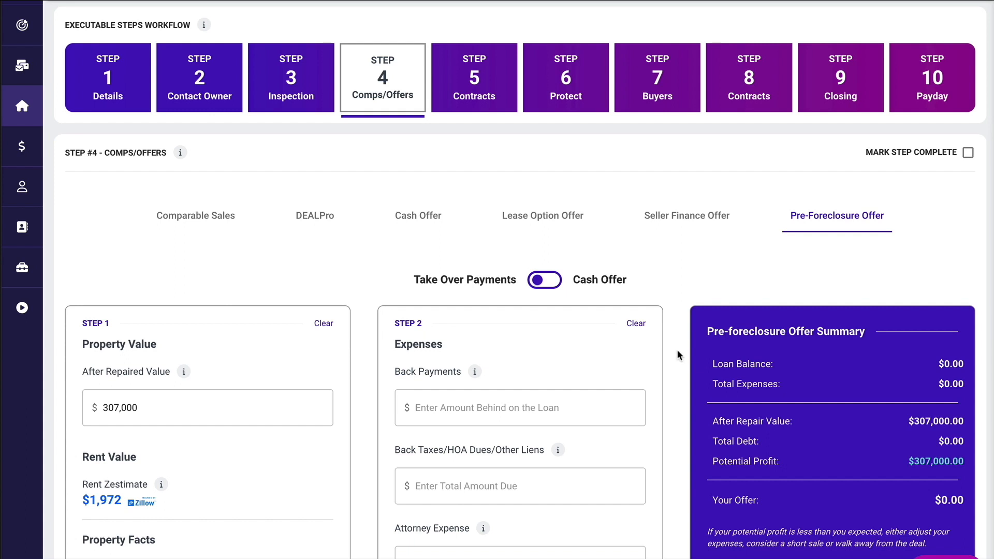
Enter $238,000 as the current loan balance in the property facts of the pre-foreclosure offer.
{"action": "scroll", "coordinate": [678, 350], "scroll_direction": "down", "scroll_amount": 4}
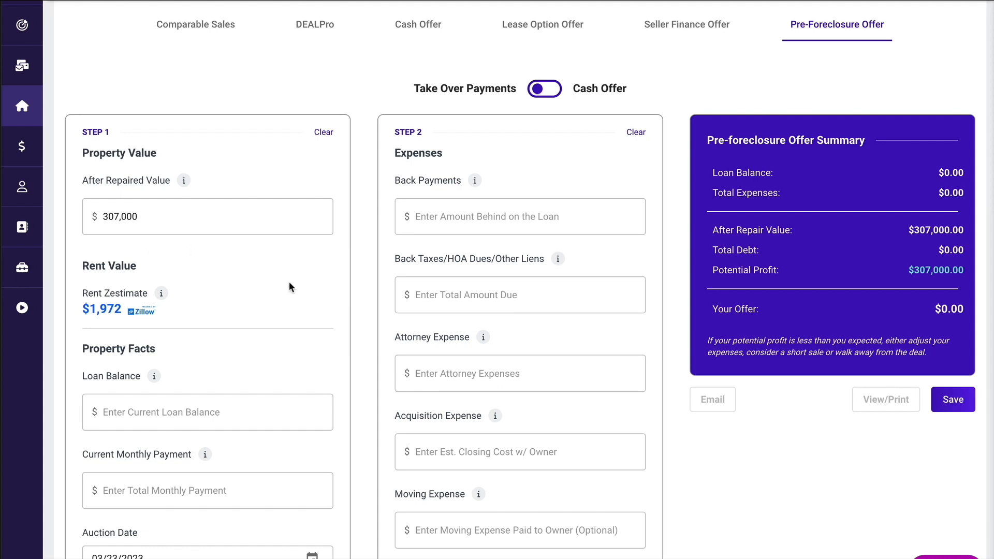
{"action": "scroll", "coordinate": [289, 282], "scroll_direction": "down", "scroll_amount": 2}
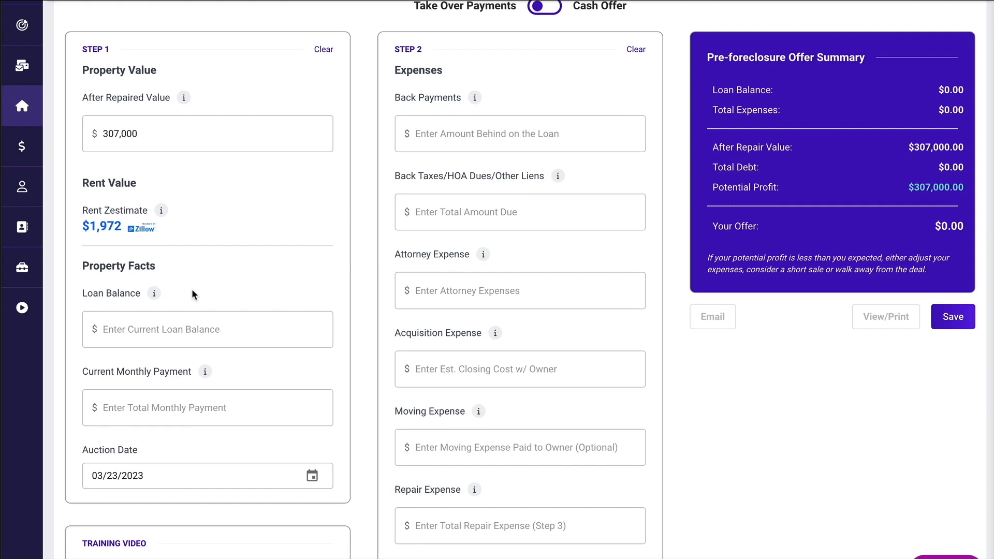
{"action": "left_click", "coordinate": [127, 336]}
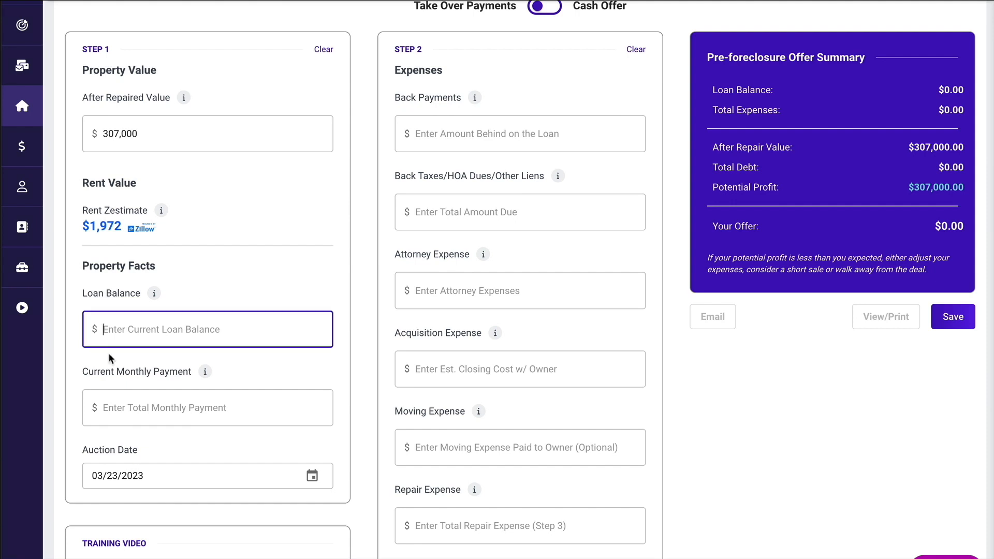
{"action": "type", "text": "238"}
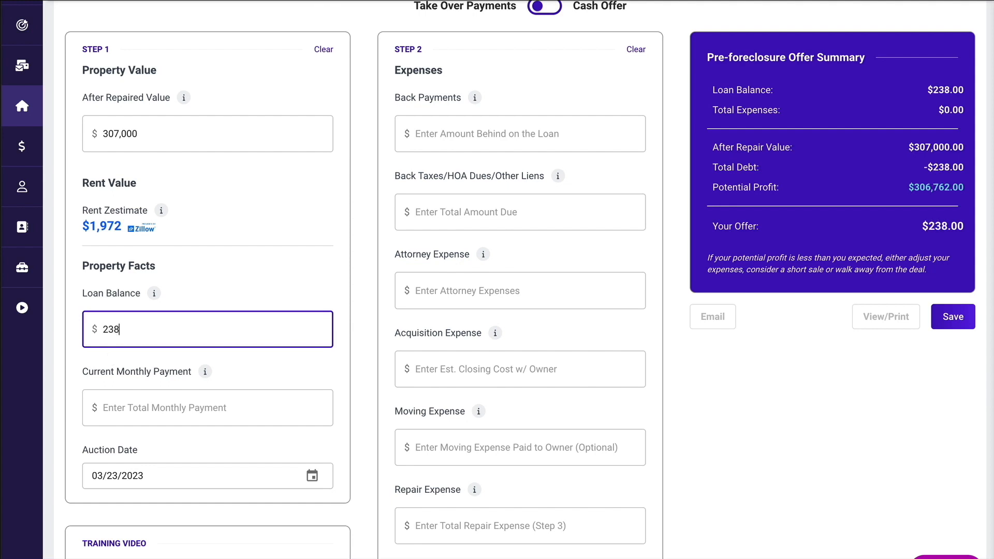
{"action": "type", "text": ",000"}
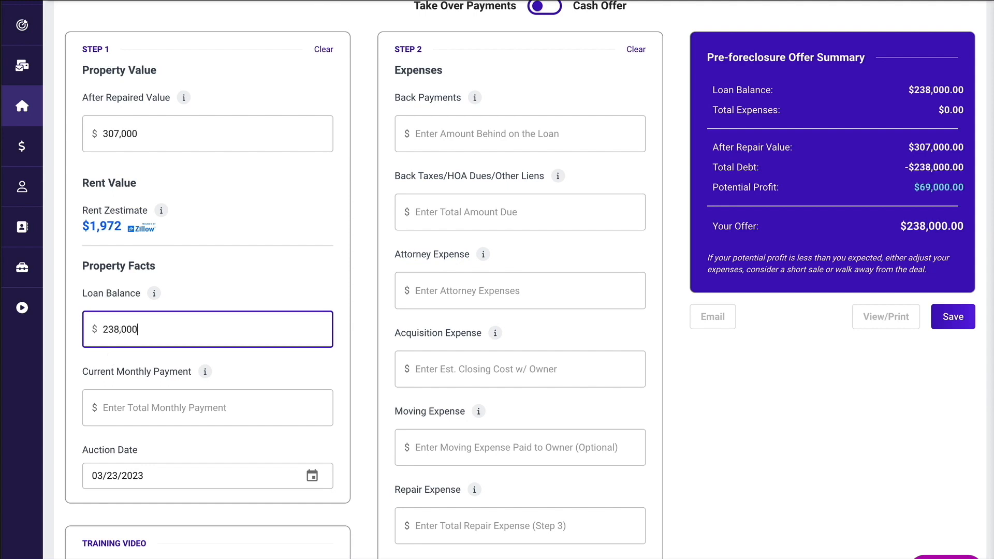
{"action": "left_click", "coordinate": [263, 360]}
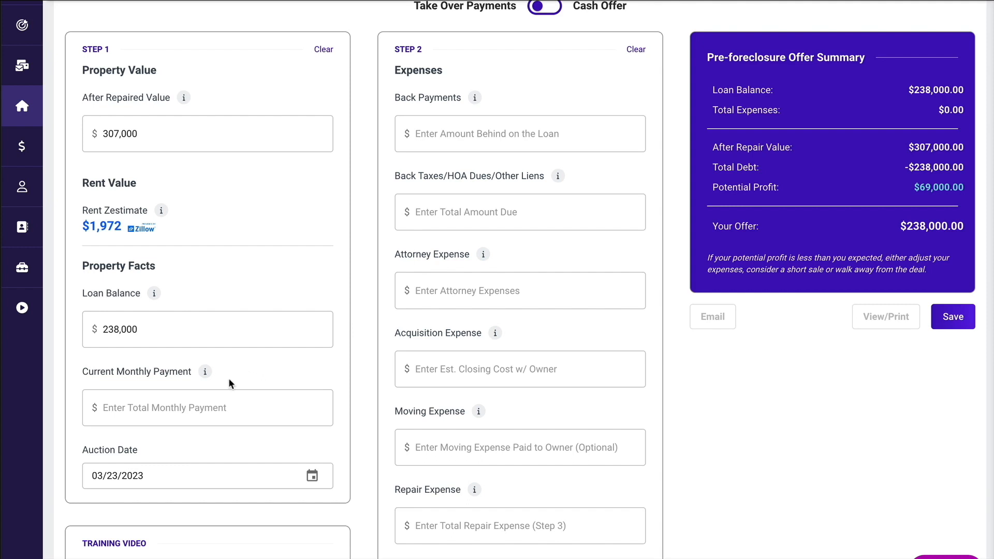
Enter $1,250 as the current monthly payment in the property facts, keeping the existing auction date.
{"action": "left_click", "coordinate": [133, 408]}
{"action": "type", "text": "1250"}
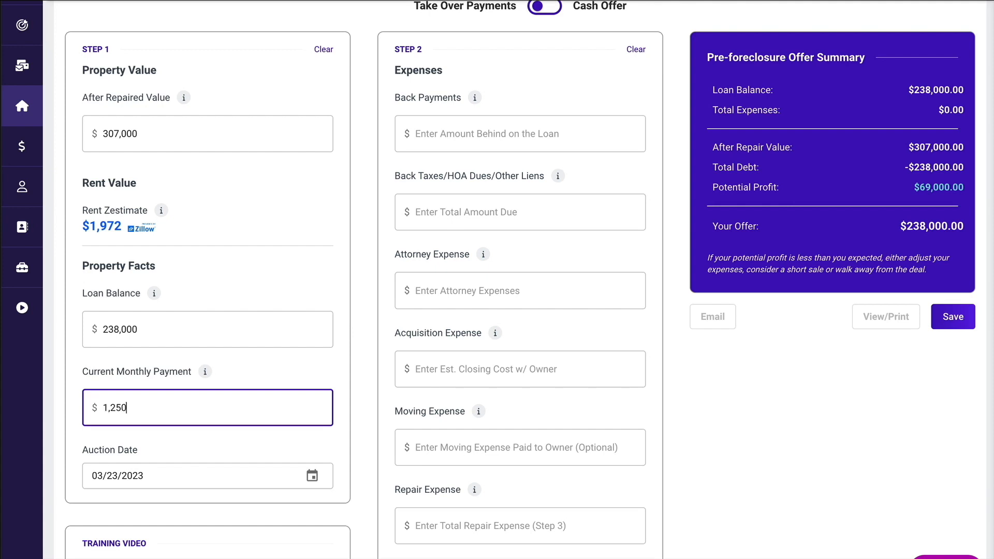
{"action": "left_click", "coordinate": [185, 436]}
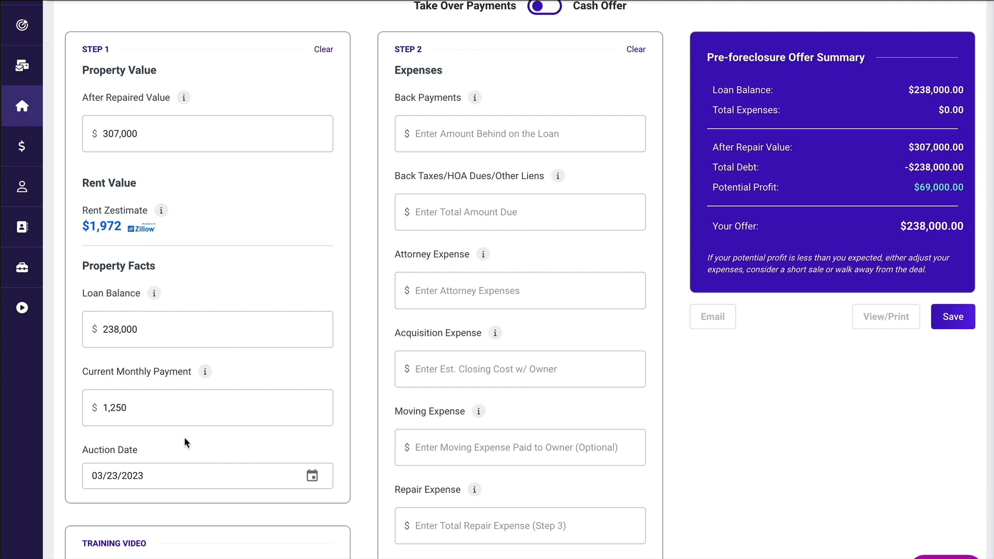
{"action": "left_click", "coordinate": [312, 476]}
{"action": "left_click", "coordinate": [318, 442]}
Enter $12,500 as the back payments owed on the loan in the expenses section.
{"action": "scroll", "coordinate": [319, 445], "scroll_direction": "up", "scroll_amount": 3}
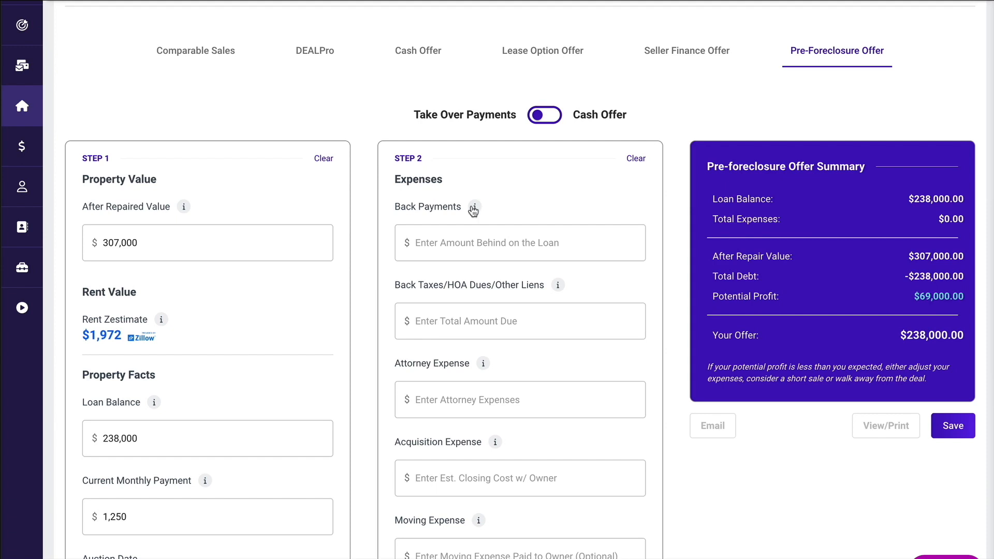
{"action": "mouse_move", "coordinate": [475, 209]}
{"action": "left_click", "coordinate": [553, 242]}
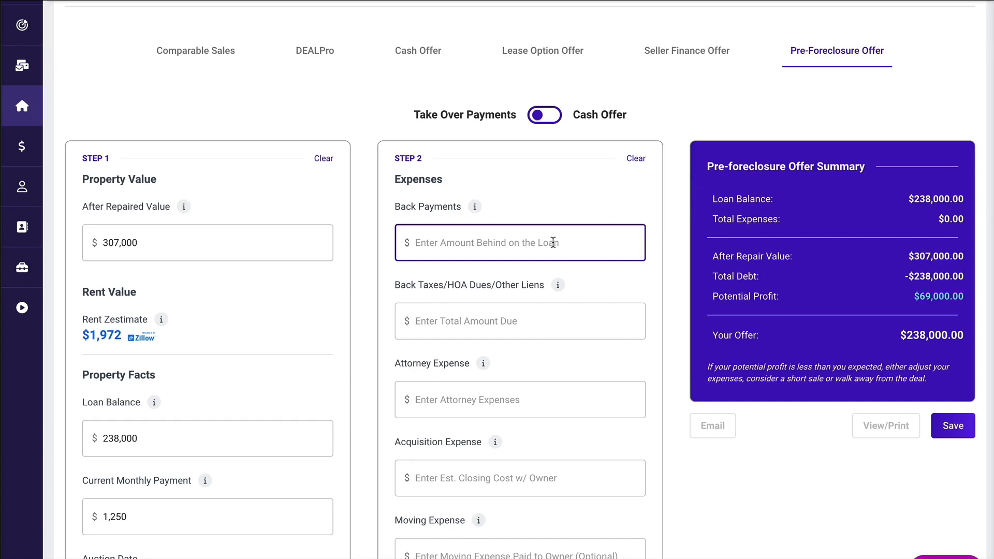
{"action": "type", "text": "12500"}
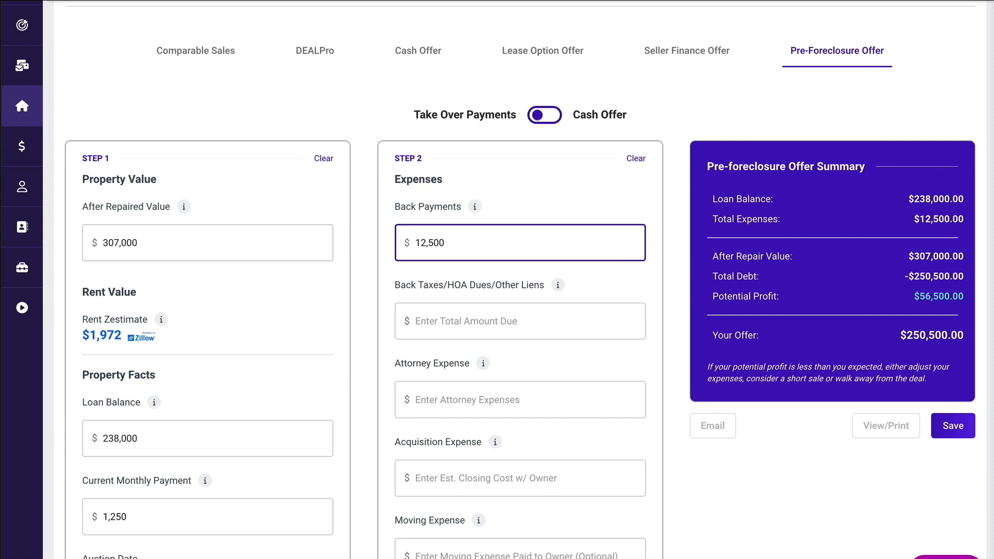
{"action": "left_click", "coordinate": [587, 287]}
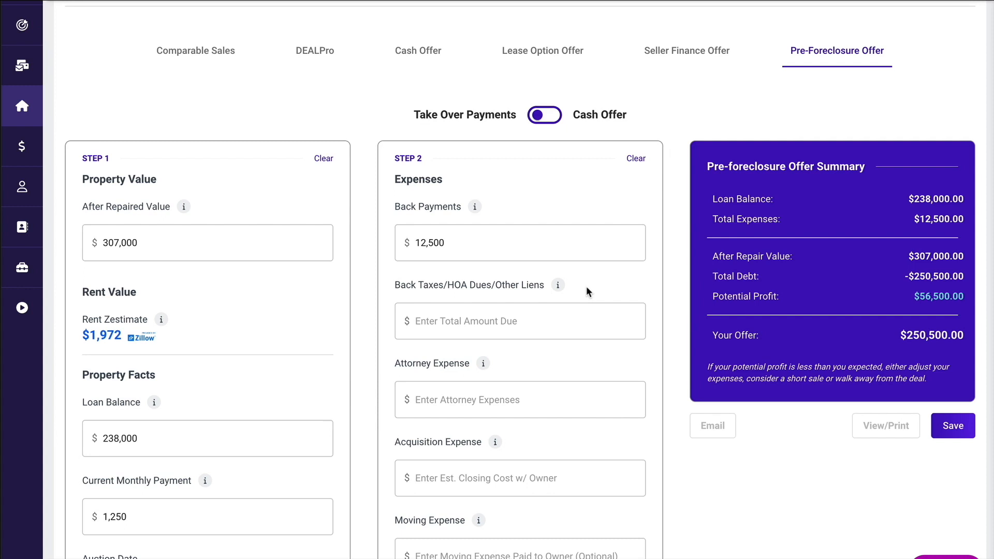
Set the attorney expense to $500 and the acquisition expense to $1,200, leaving back taxes blank.
{"action": "scroll", "coordinate": [588, 292], "scroll_direction": "down", "scroll_amount": 3}
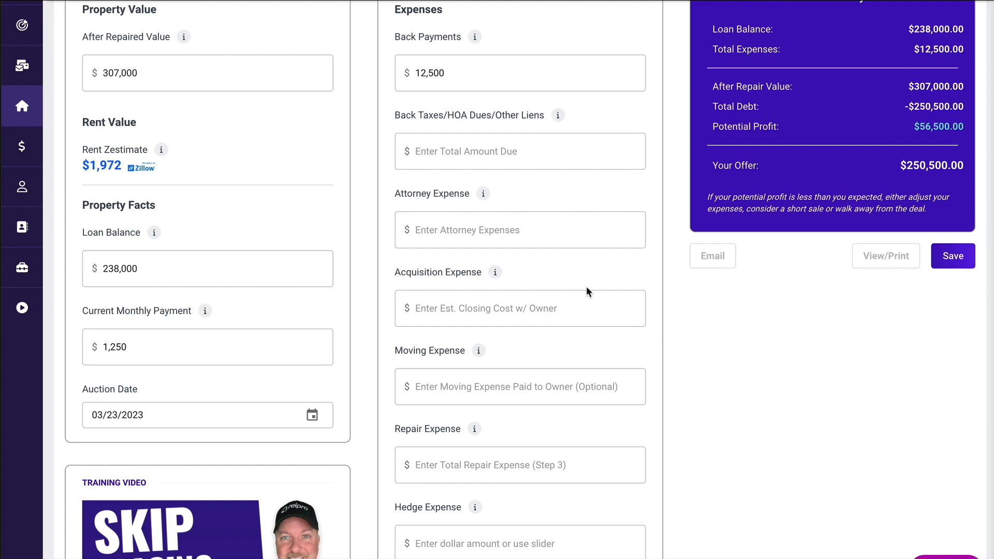
{"action": "left_click", "coordinate": [464, 232]}
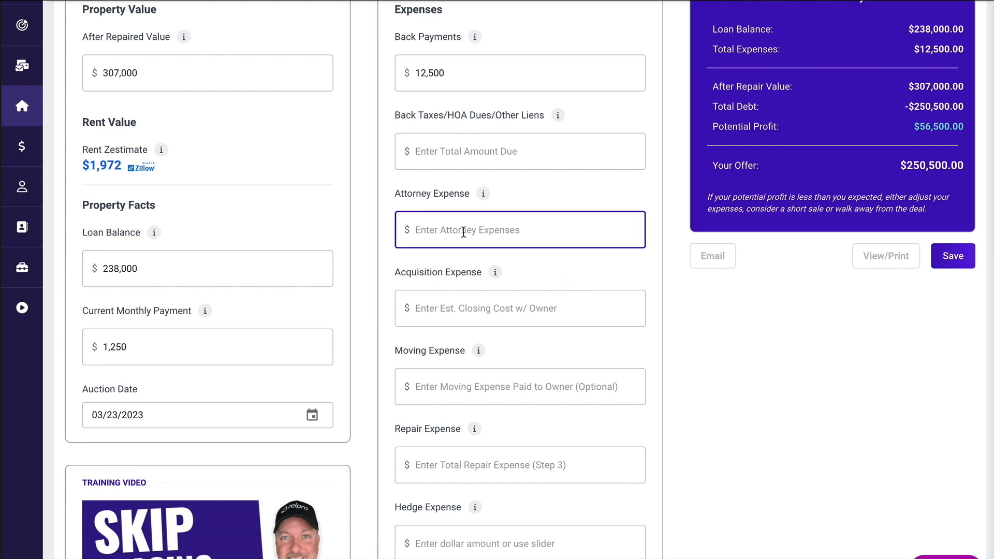
{"action": "type", "text": "500"}
{"action": "left_click", "coordinate": [533, 269]}
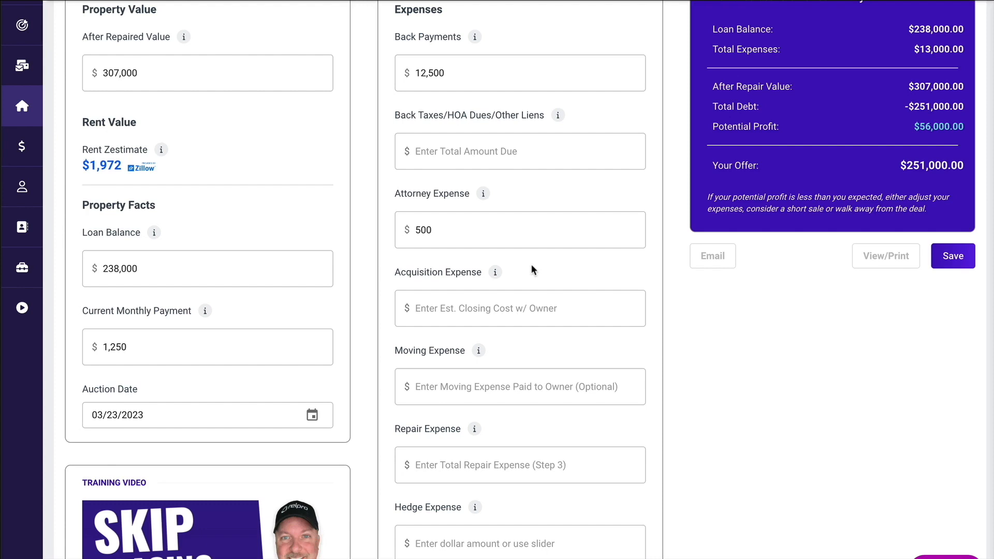
{"action": "mouse_move", "coordinate": [496, 272]}
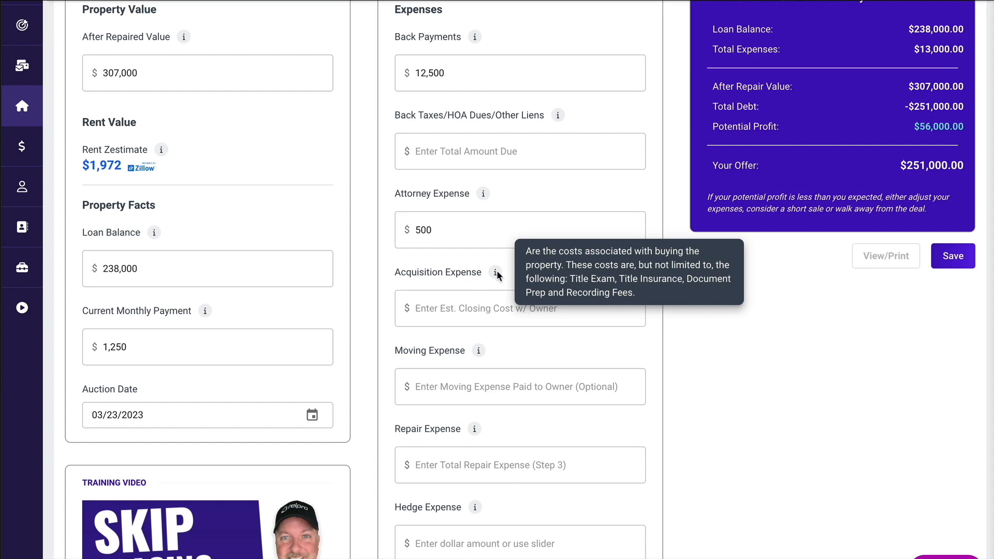
{"action": "left_click", "coordinate": [435, 303]}
{"action": "type", "text": "1200"}
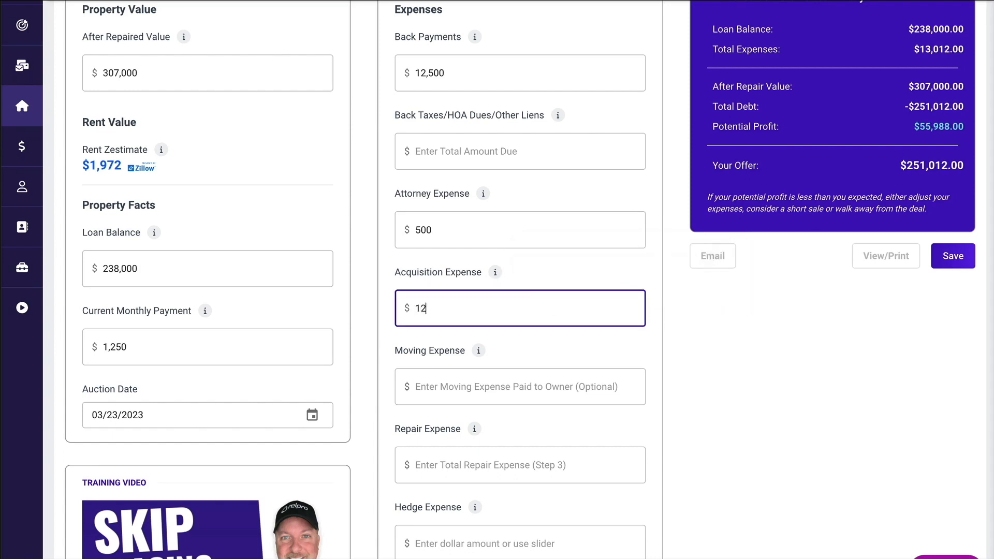
{"action": "left_click", "coordinate": [530, 344]}
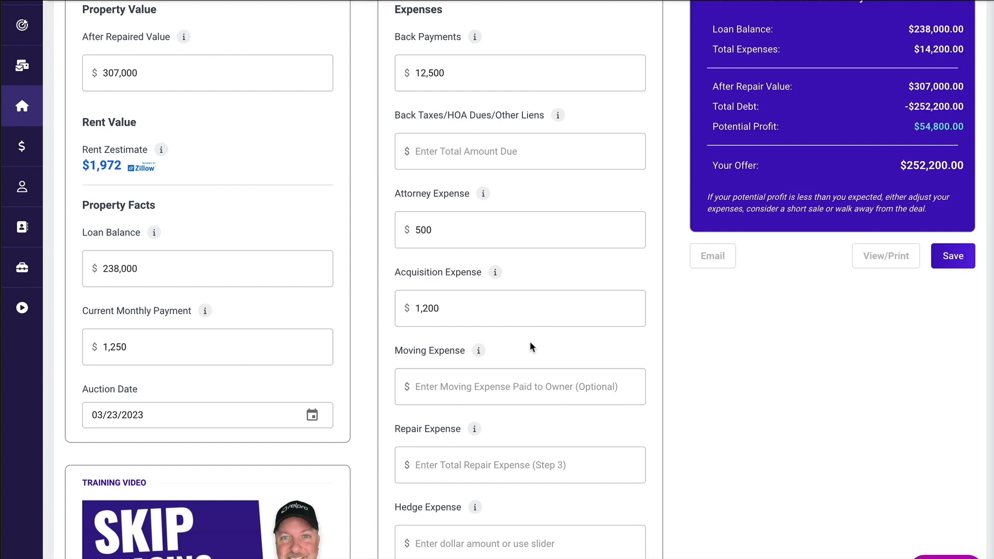
Set the moving expense paid to the owner to $5,000 and the repair expense to $25,000.
{"action": "scroll", "coordinate": [530, 347], "scroll_direction": "down", "scroll_amount": 3}
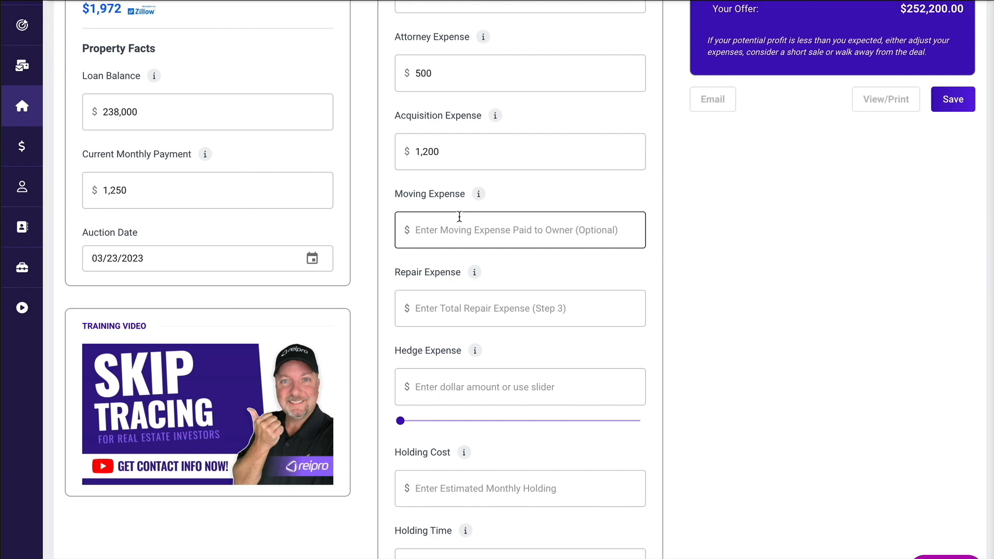
{"action": "left_click", "coordinate": [441, 230]}
{"action": "type", "text": "5000"}
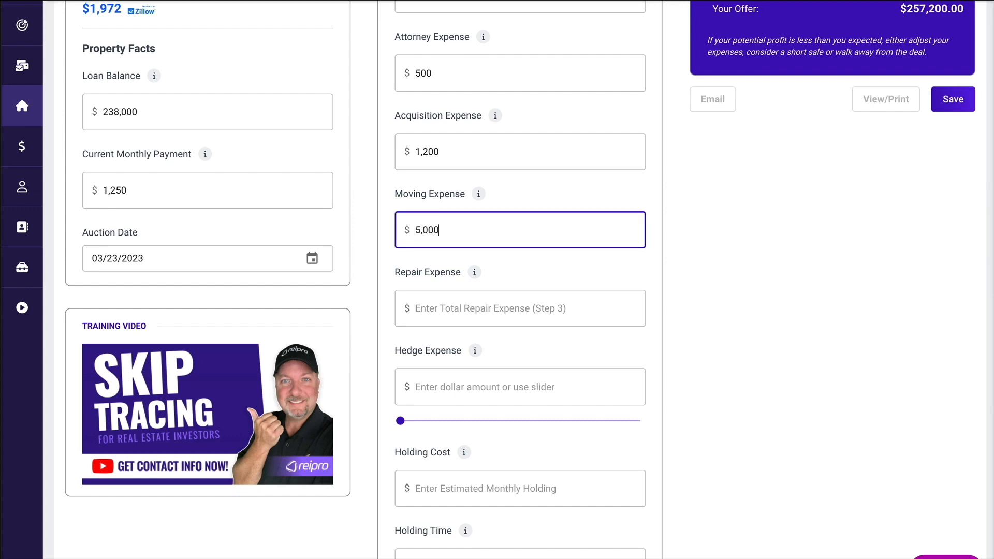
{"action": "left_click", "coordinate": [511, 264]}
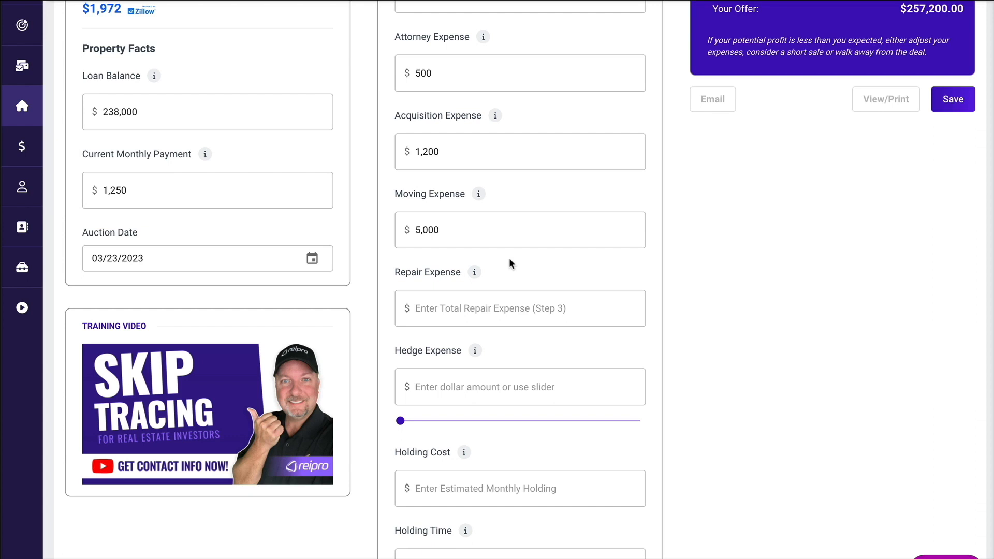
{"action": "left_click", "coordinate": [436, 312]}
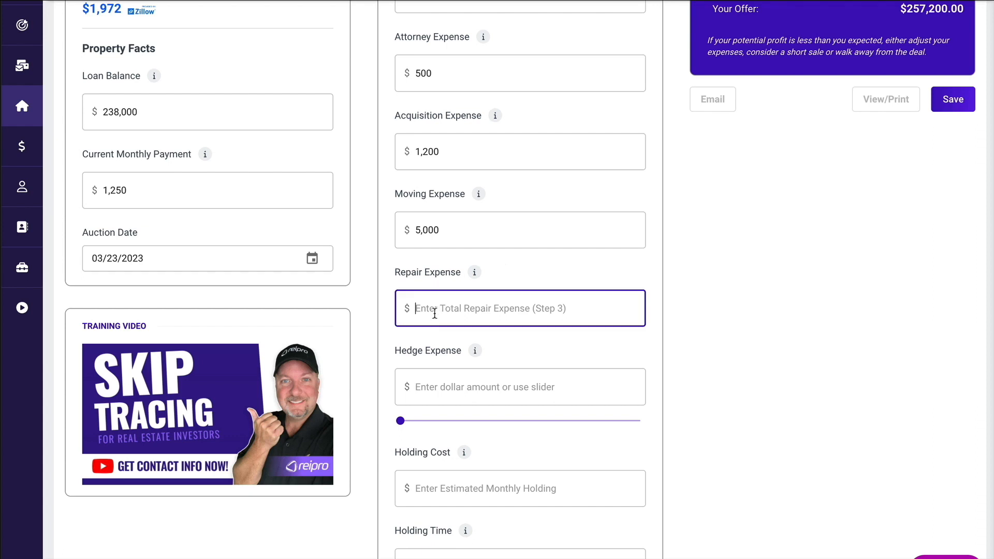
{"action": "type", "text": "250000"}
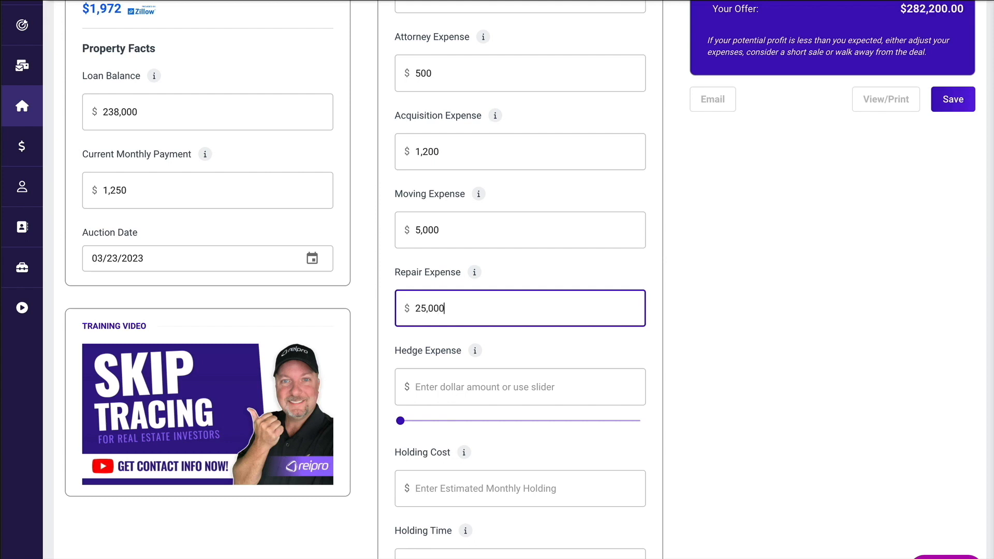
{"action": "left_click", "coordinate": [521, 344]}
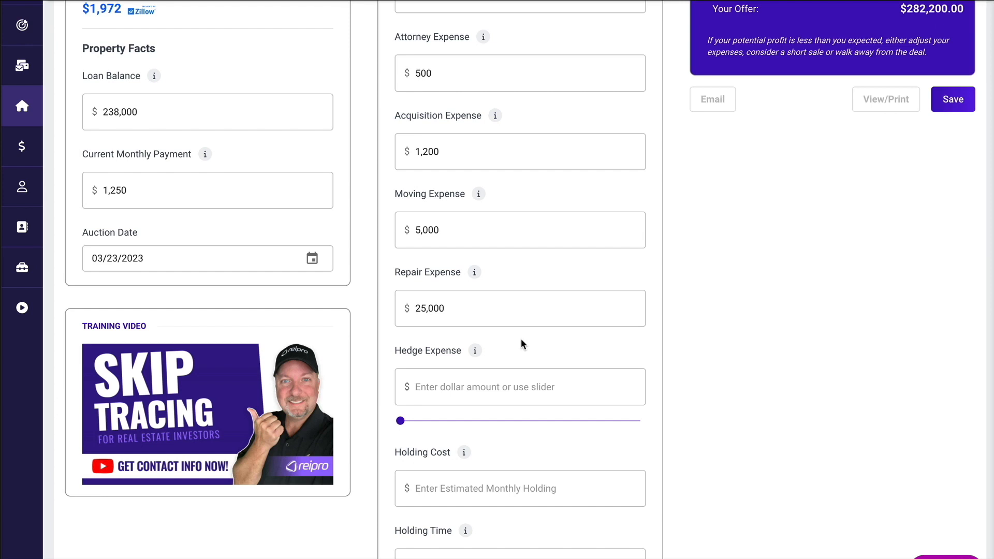
Set the hedge expense to $2,500 and the monthly holding cost to $1,000.
{"action": "left_click", "coordinate": [434, 387]}
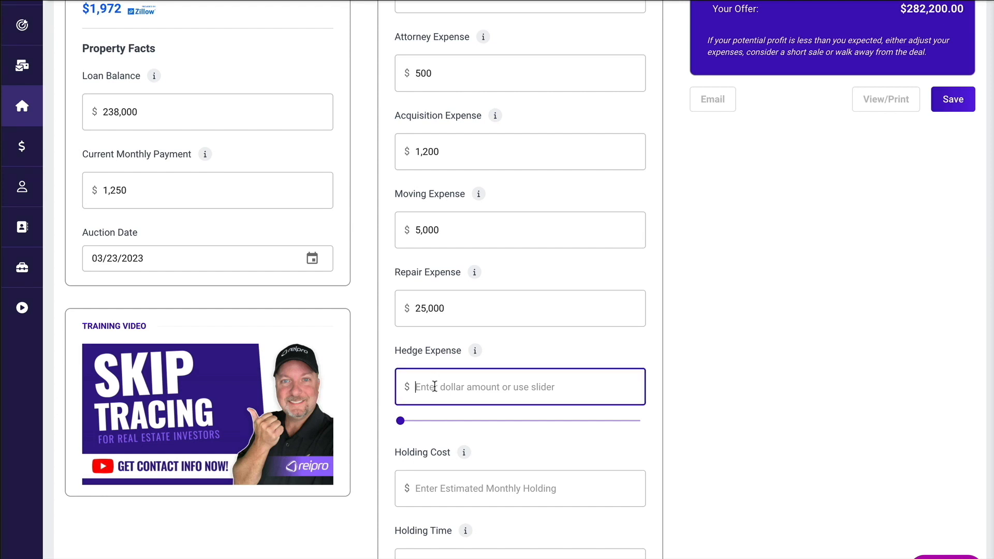
{"action": "type", "text": "2500"}
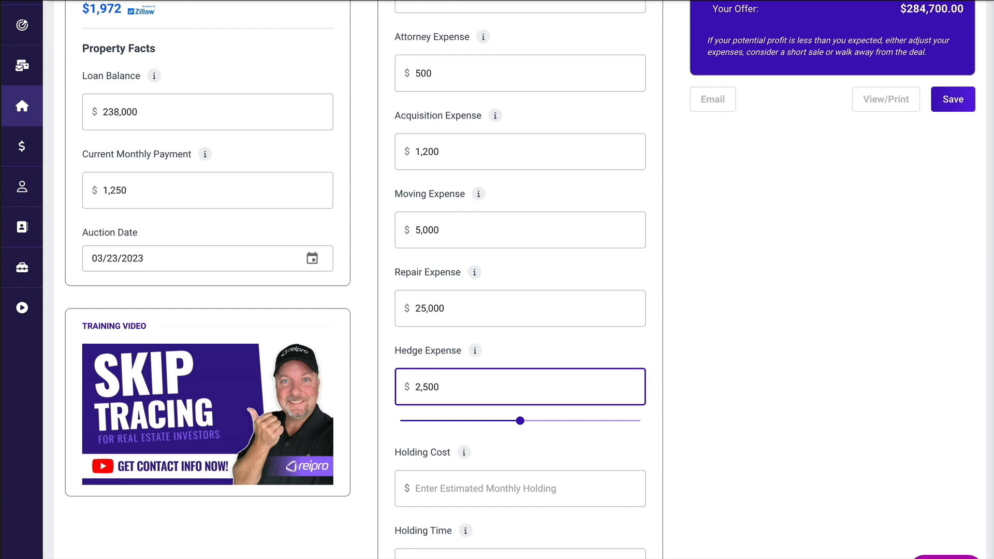
{"action": "scroll", "coordinate": [520, 390], "scroll_direction": "down", "scroll_amount": 3}
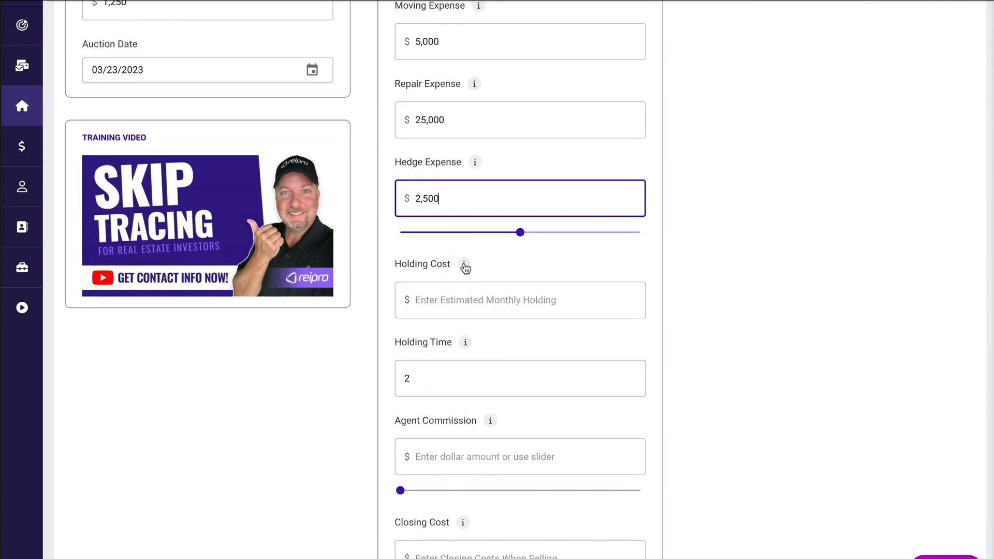
{"action": "left_click", "coordinate": [464, 266]}
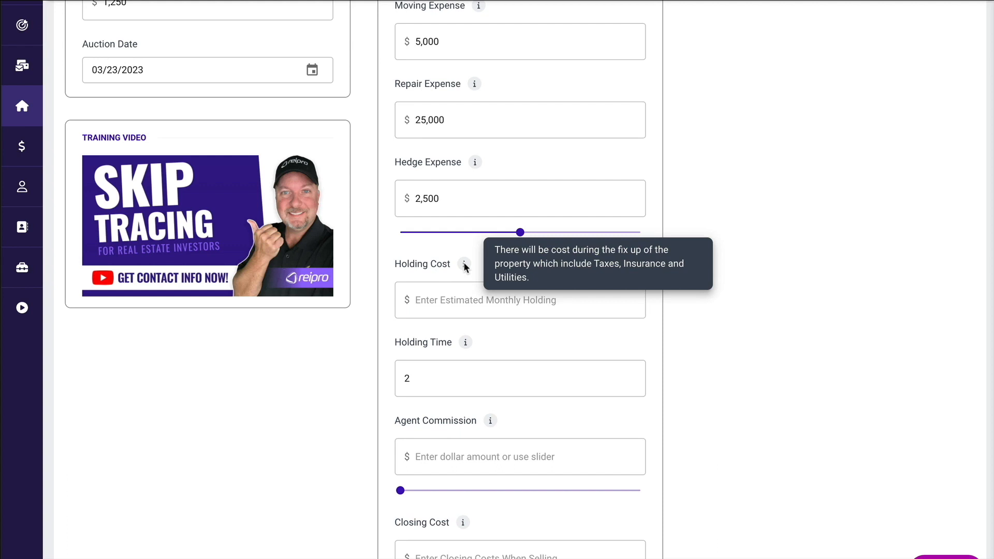
{"action": "left_click", "coordinate": [424, 300]}
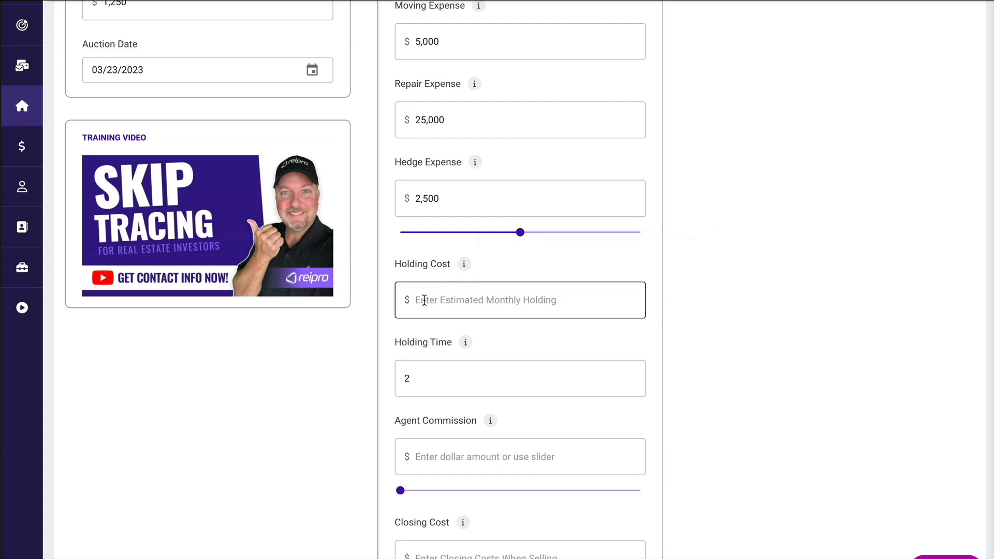
{"action": "type", "text": "1000"}
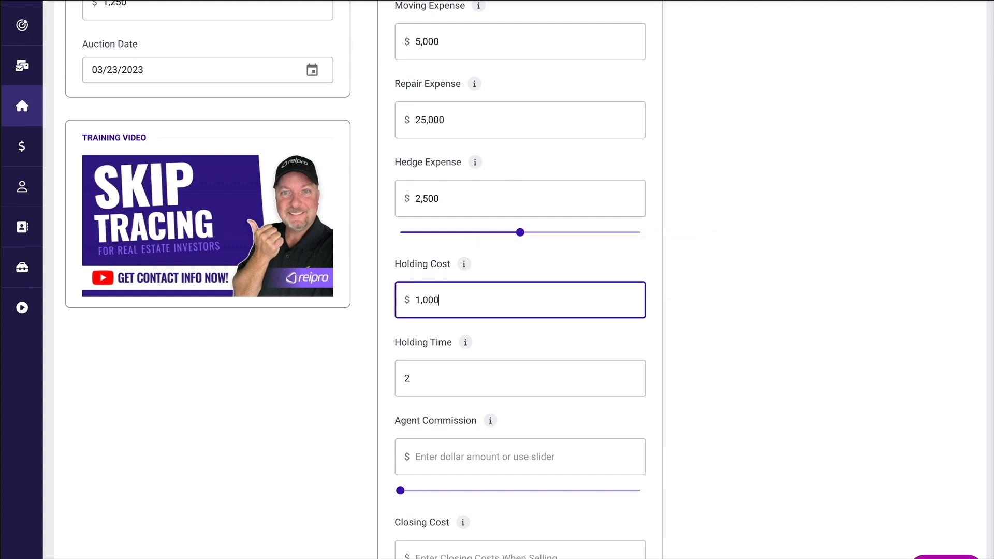
Set the agent commission to 6% and enter $1,200 as the closing cost when selling.
{"action": "scroll", "coordinate": [420, 301], "scroll_direction": "down", "scroll_amount": 2}
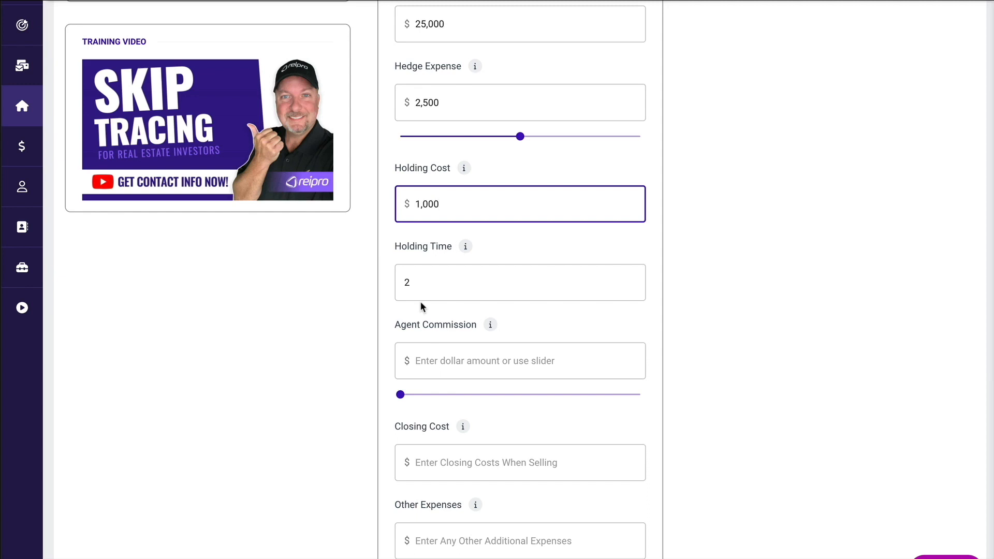
{"action": "left_click_drag", "start_coordinate": [402, 394], "coordinate": [543, 402]}
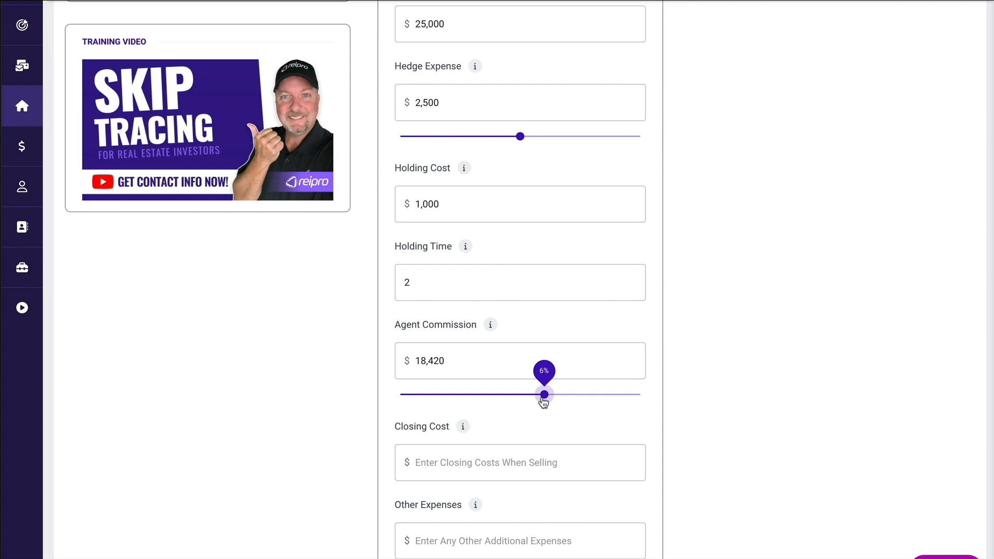
{"action": "scroll", "coordinate": [542, 396], "scroll_direction": "down", "scroll_amount": 3}
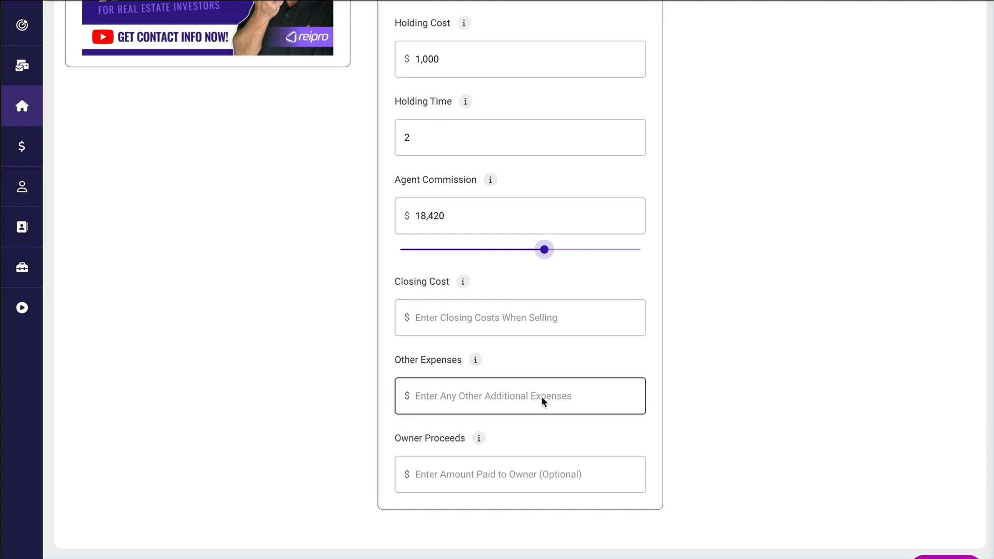
{"action": "left_click", "coordinate": [456, 318]}
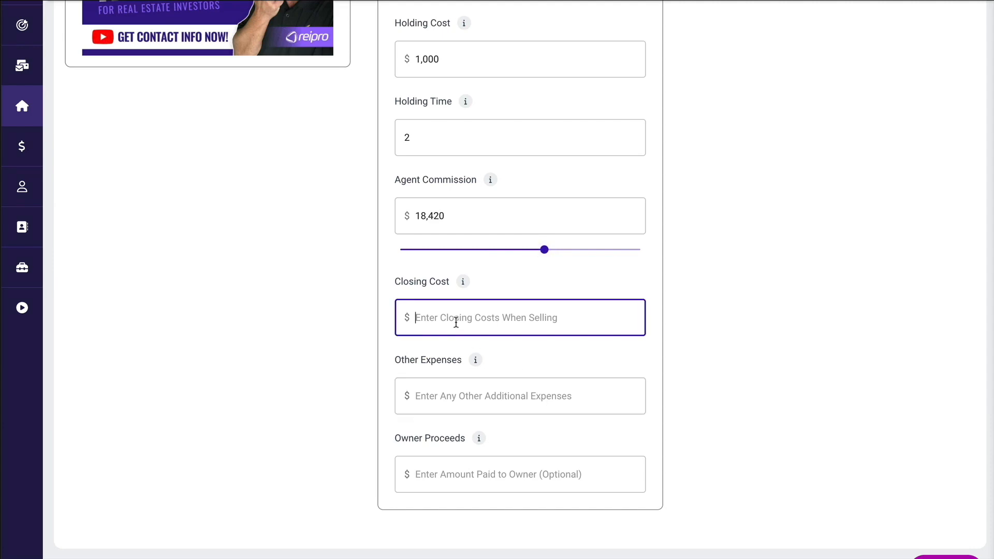
{"action": "type", "text": "1,200"}
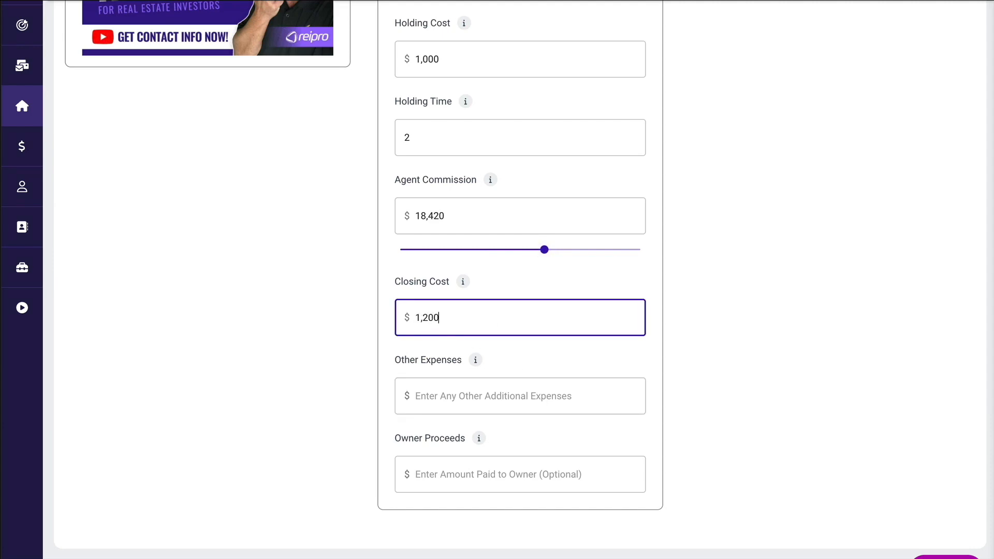
Check the potential profit in the pre-foreclosure offer summary and save the offer, leaving other expenses and owner proceeds blank.
{"action": "left_click", "coordinate": [520, 353]}
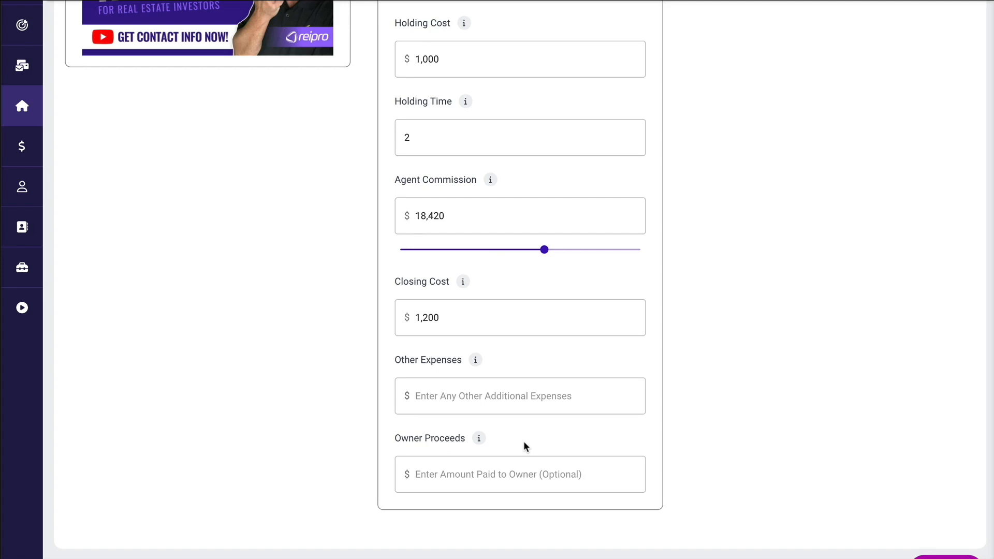
{"action": "scroll", "coordinate": [524, 441], "scroll_direction": "up", "scroll_amount": 15}
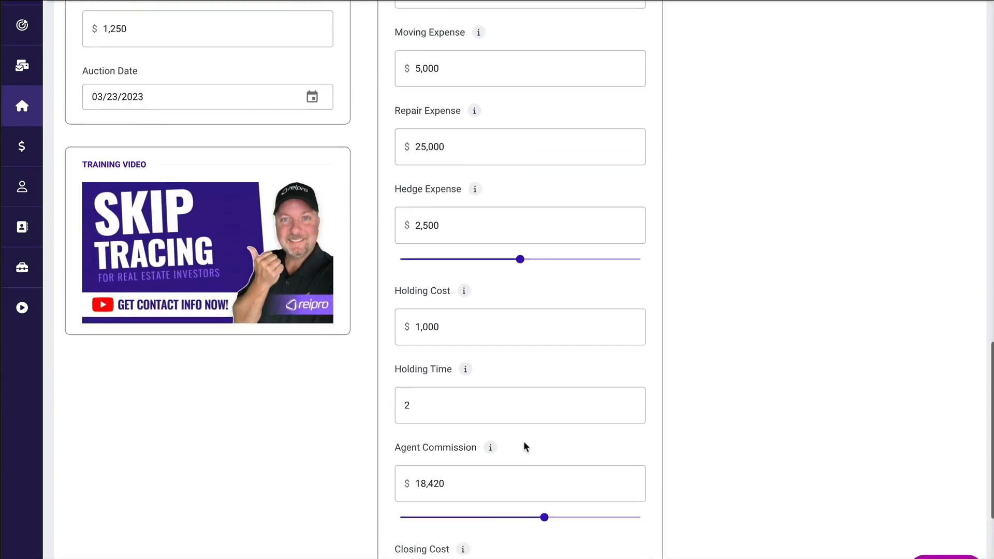
{"action": "scroll", "coordinate": [524, 442], "scroll_direction": "up", "scroll_amount": 1}
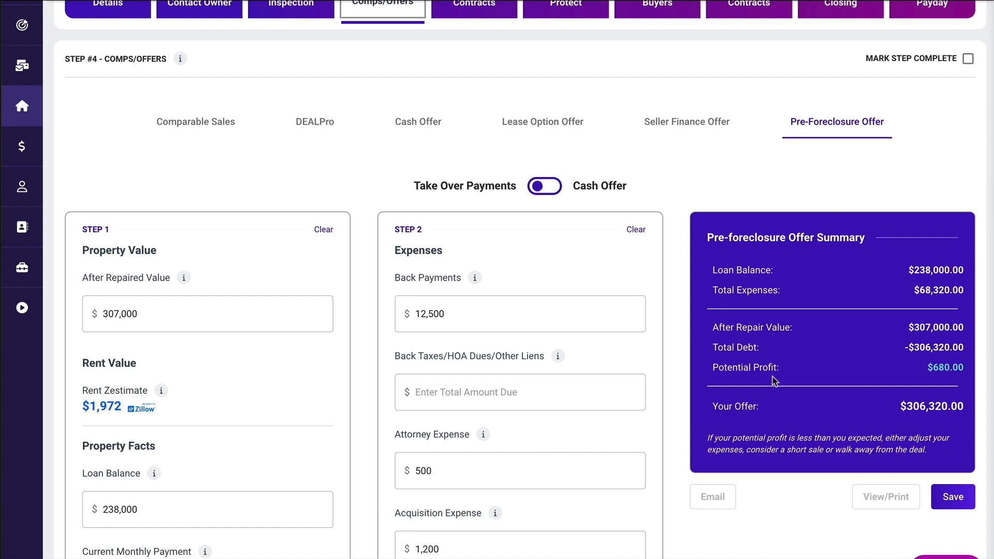
{"action": "scroll", "coordinate": [773, 375], "scroll_direction": "down", "scroll_amount": 2}
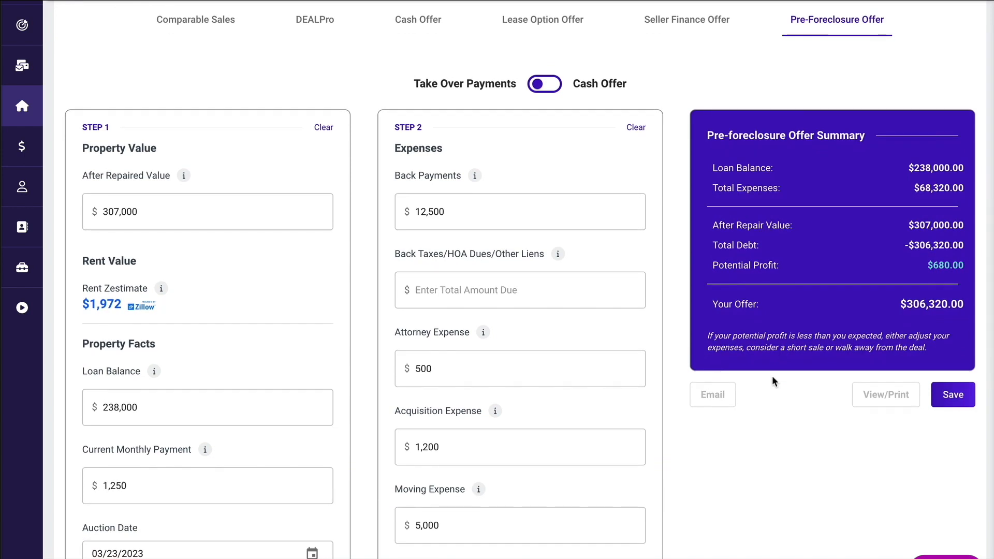
{"action": "left_click_drag", "start_coordinate": [927, 265], "coordinate": [965, 269]}
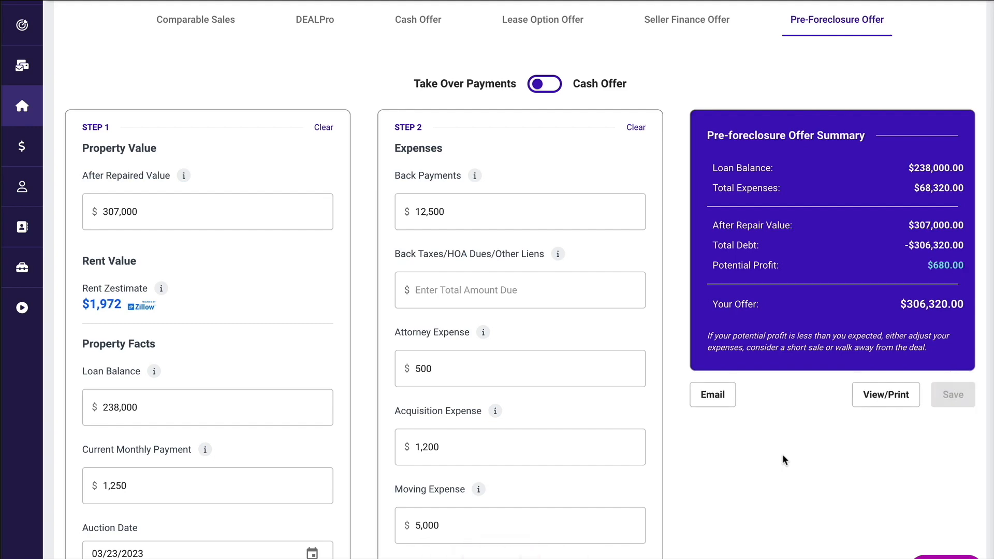
Set the repair expense to $5,000 and check the recalculated offer summary.
{"action": "scroll", "coordinate": [583, 393], "scroll_direction": "down", "scroll_amount": 4}
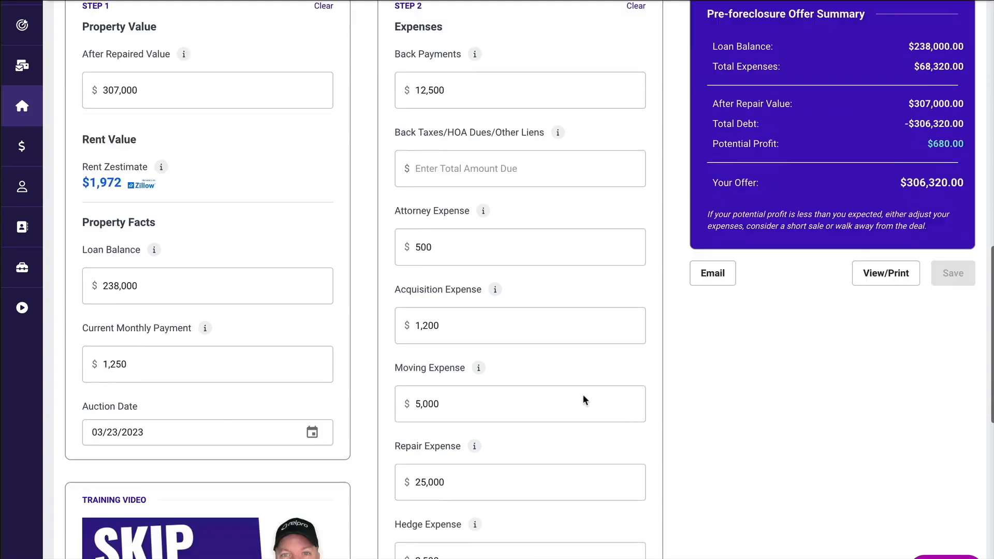
{"action": "left_click_drag", "start_coordinate": [464, 395], "coordinate": [411, 394]}
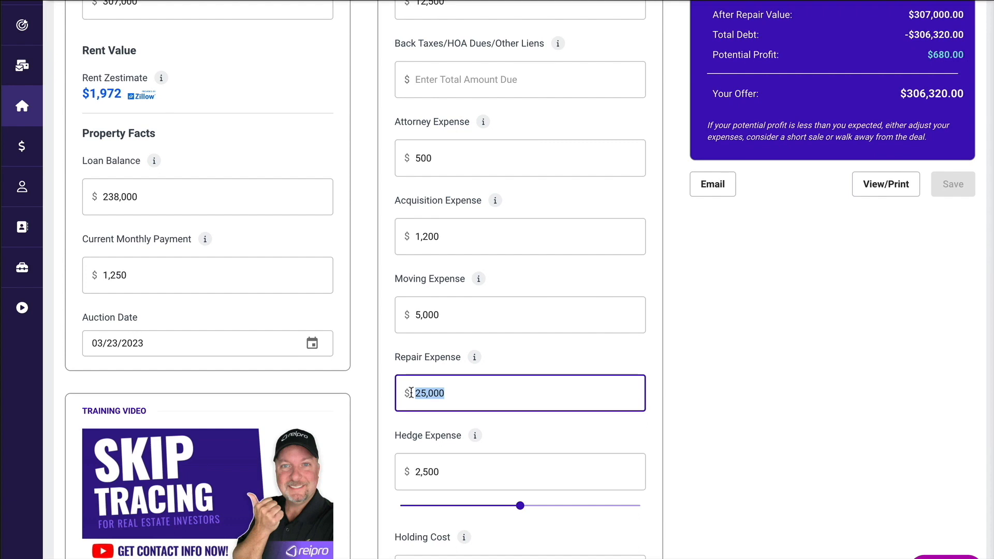
{"action": "type", "text": "5000"}
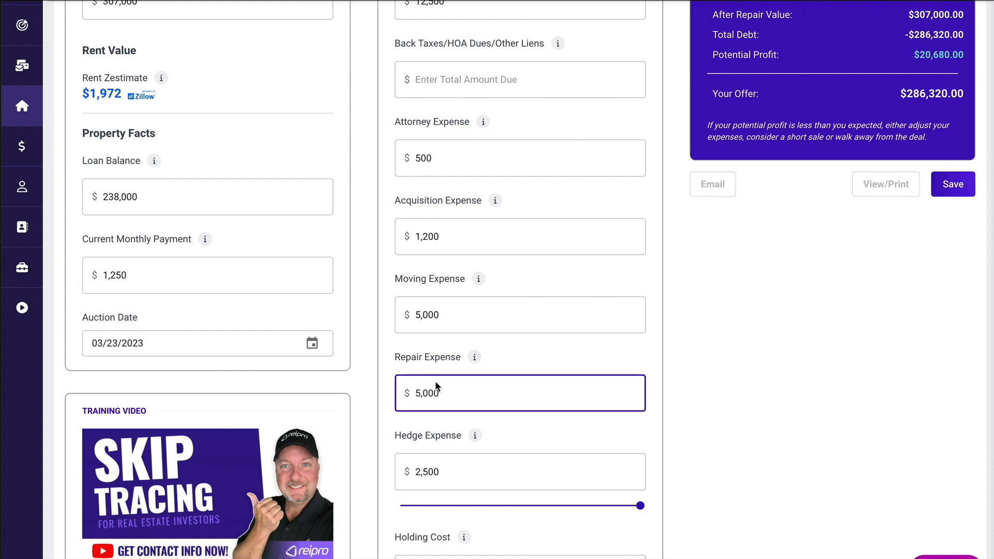
{"action": "left_click", "coordinate": [626, 346]}
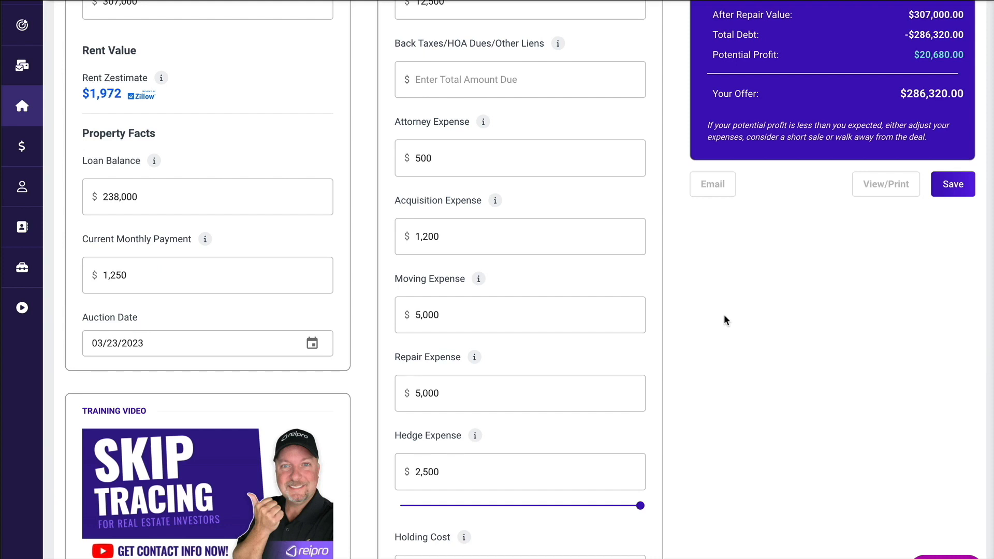
{"action": "scroll", "coordinate": [725, 316], "scroll_direction": "up", "scroll_amount": 2}
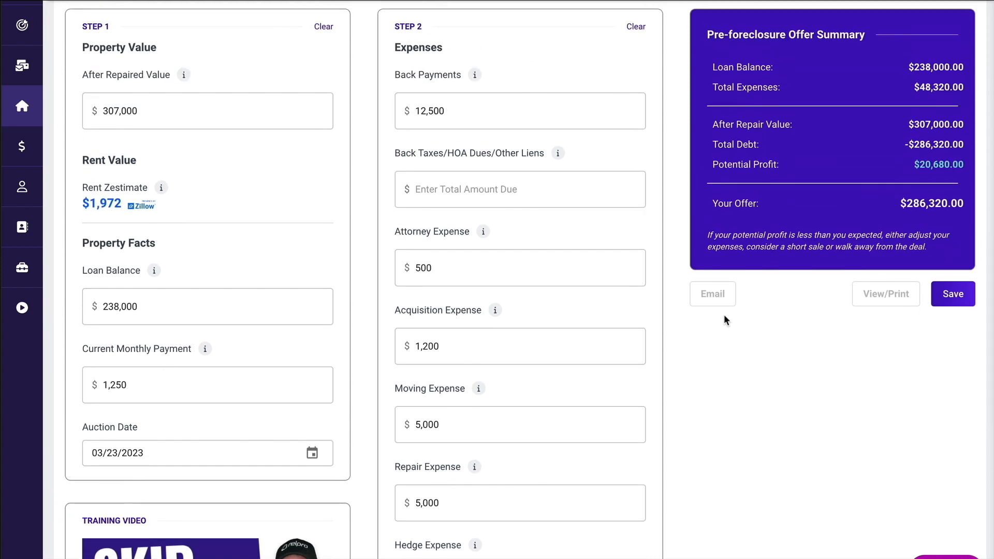